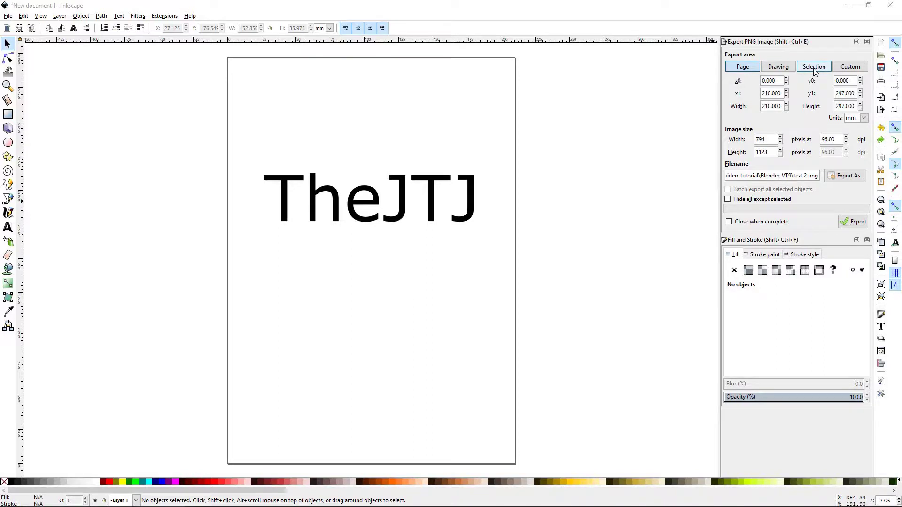
Select the TheJTJ text and set the export file name for the selection area to text.
click(430, 205)
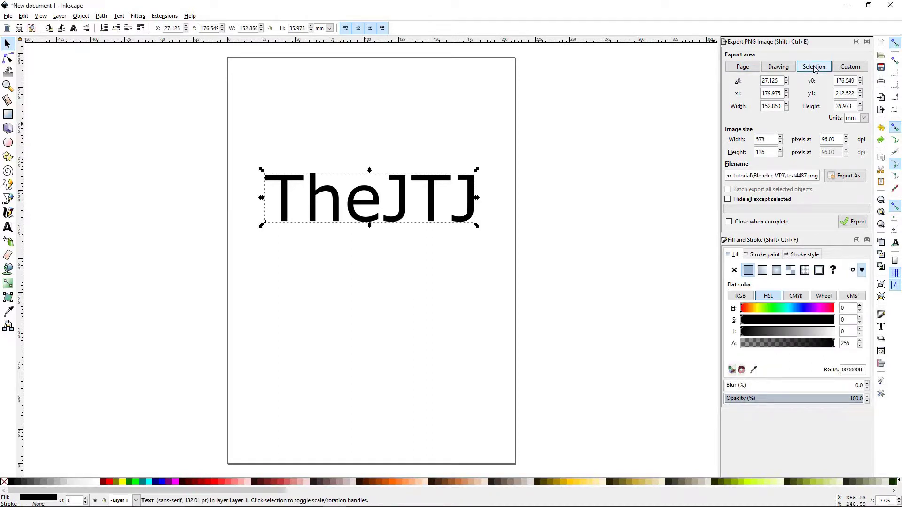
click(851, 180)
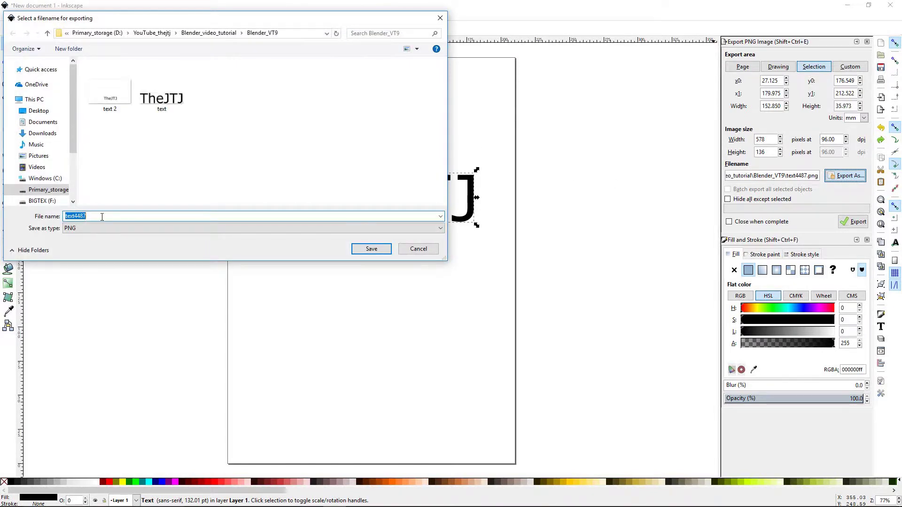
text(text)
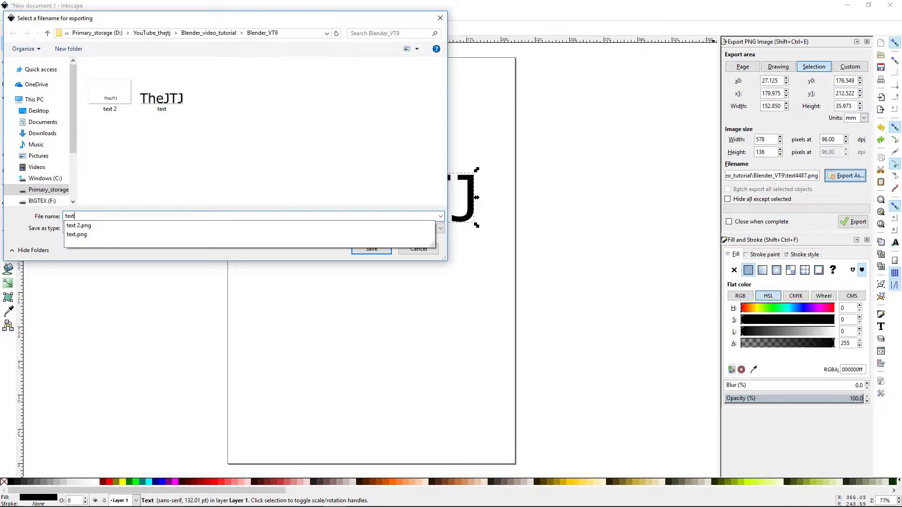
key(Return)
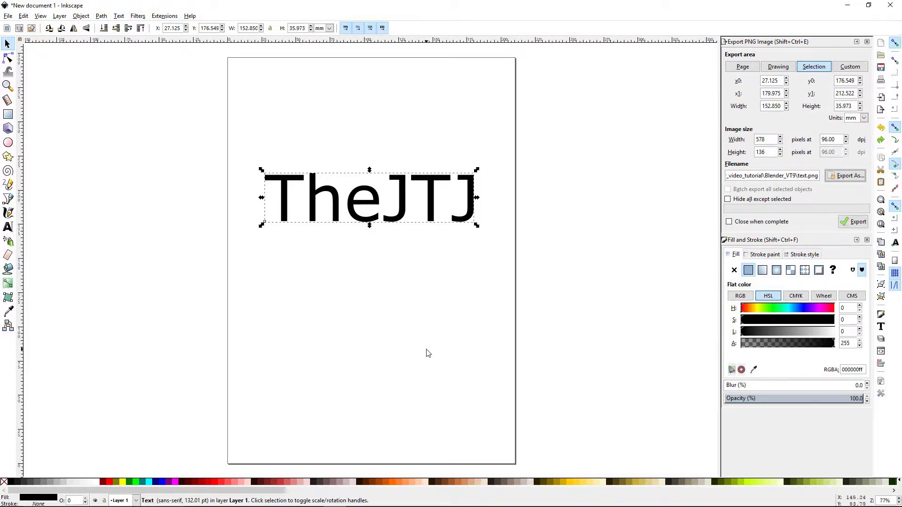
Switch to Blender and add text.png to the sequencer on channel 3, starting at frame 45.
mouse_move(294, 506)
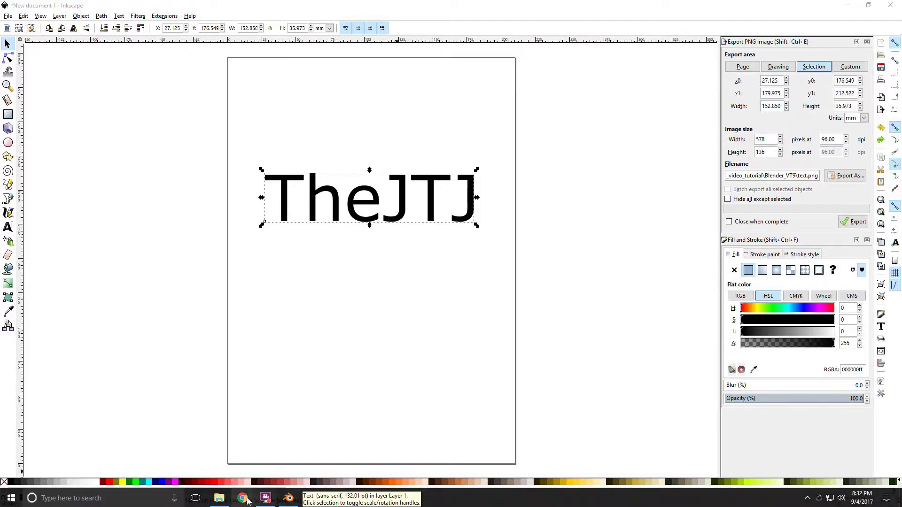
click(292, 502)
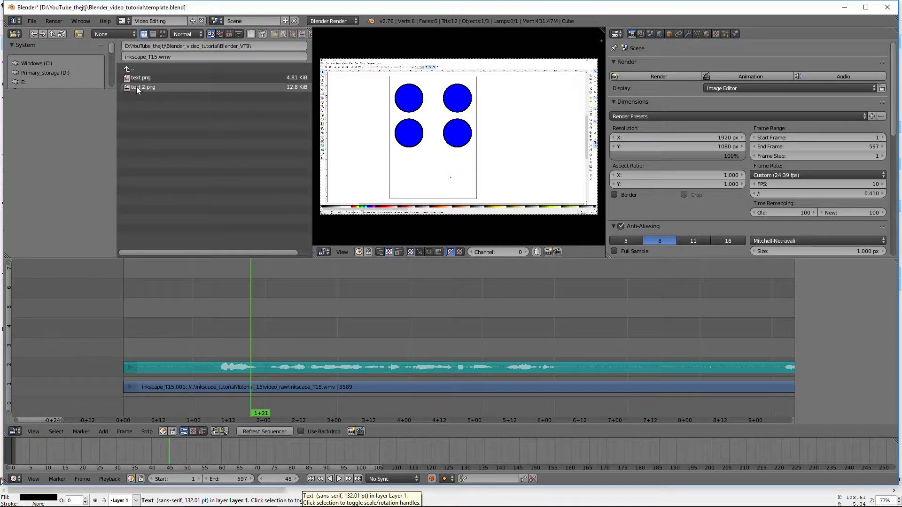
drag(127, 82, 296, 350)
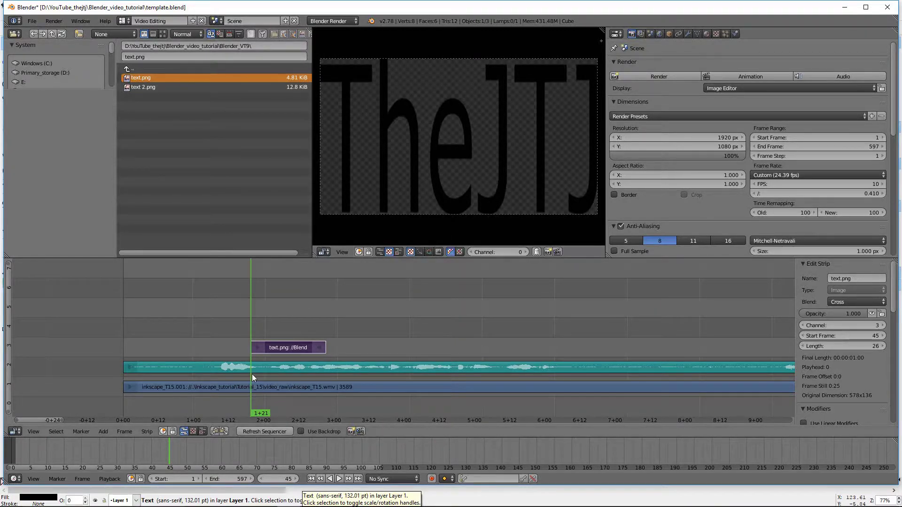
Move the playhead to the middle of the text.png strip and set the strip's blend mode to Alpha Over.
drag(250, 337, 289, 334)
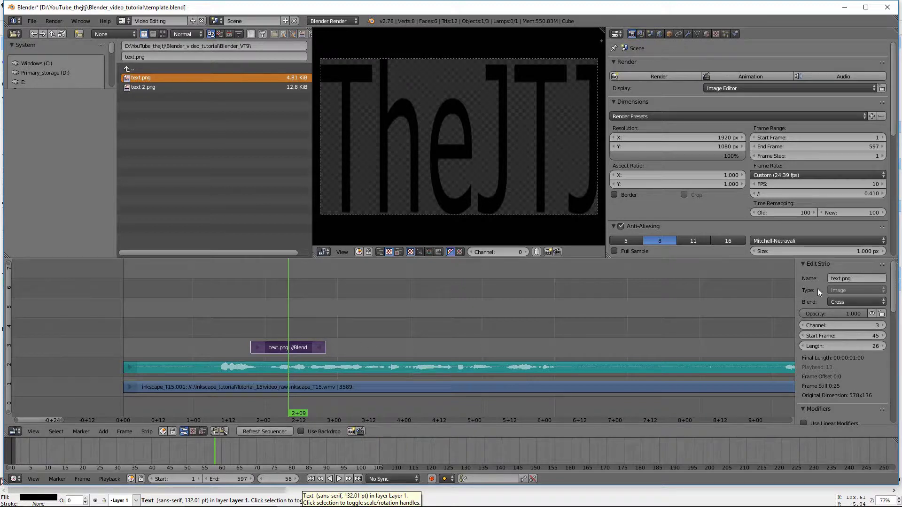
click(875, 303)
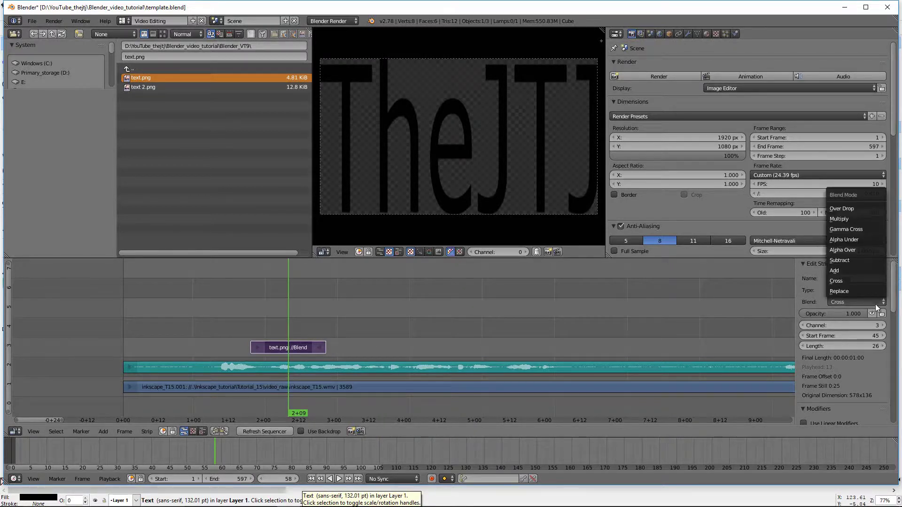
click(864, 250)
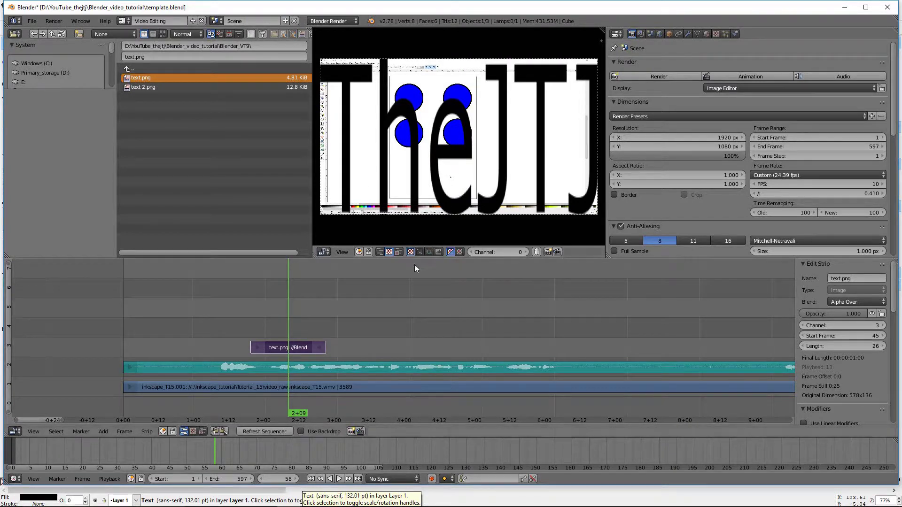
Play back and scrub through the start of the text.png strip to check how the text overlays the video.
key(alt+a)
click(254, 340)
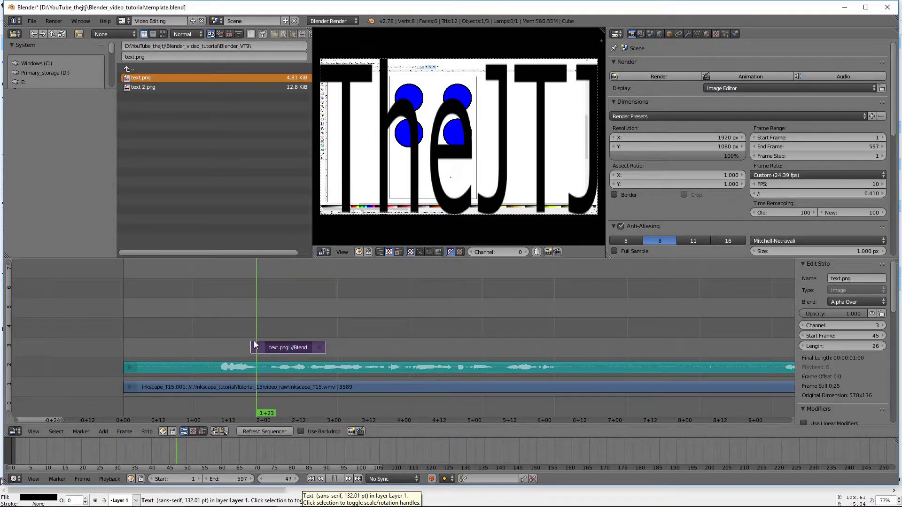
key(alt+a)
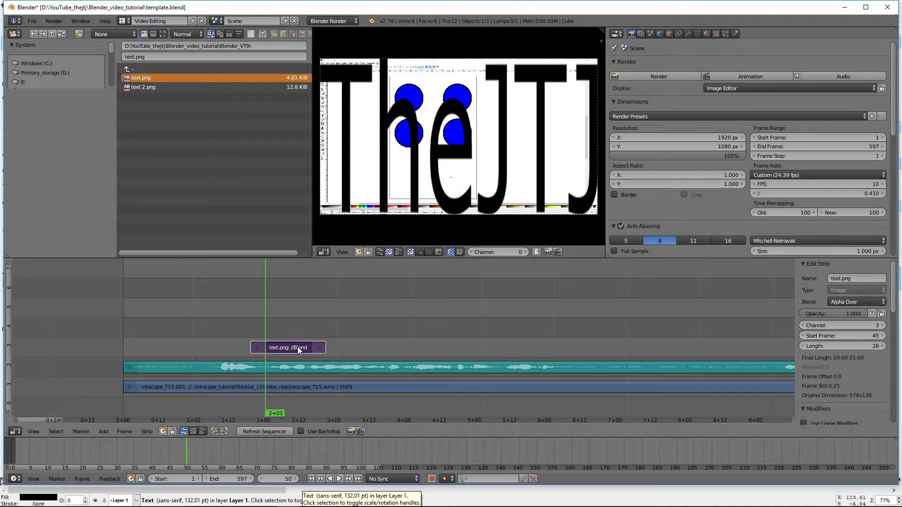
scroll(867, 387, down, 2)
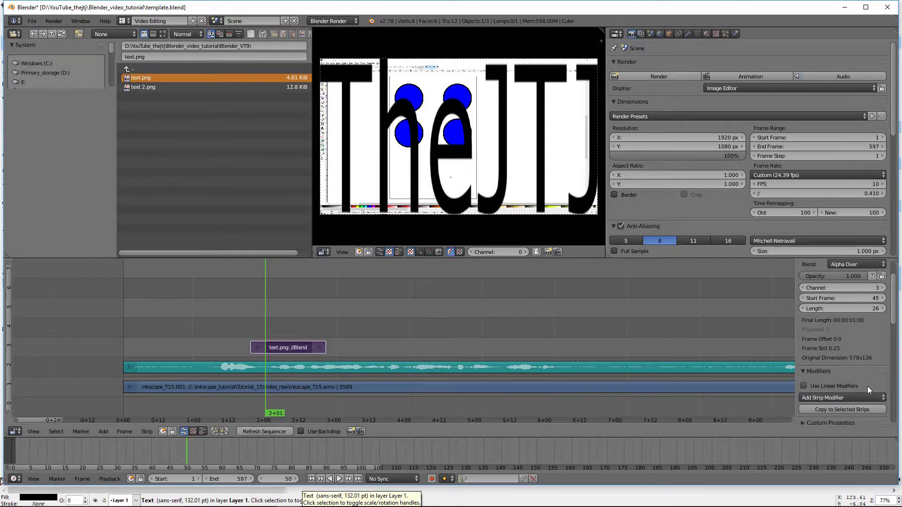
scroll(867, 386, up, 2)
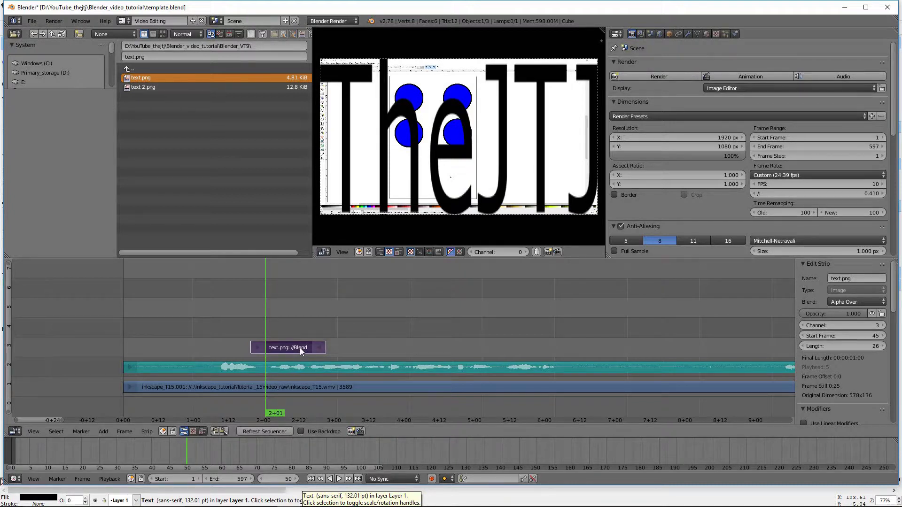
drag(267, 336, 241, 338)
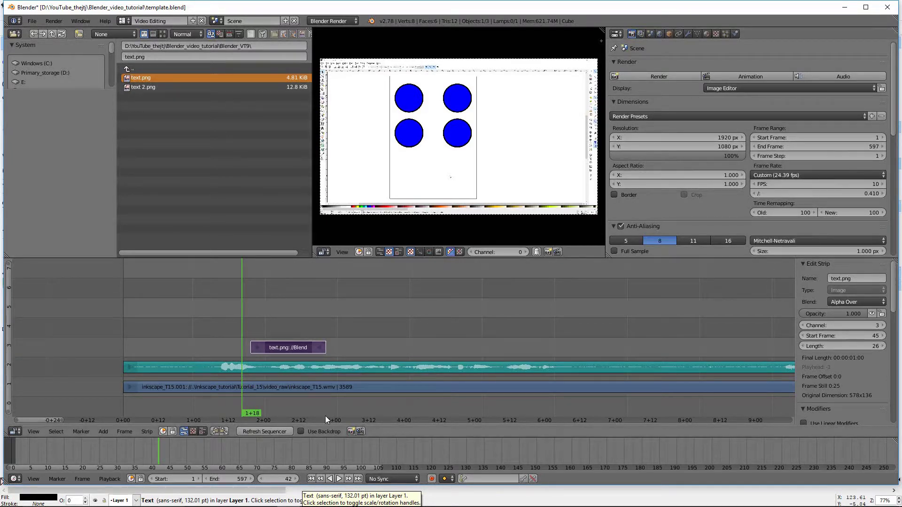
Switch to Inkscape and set the document's page size to 1920 px wide and 1080 px high.
mouse_move(250, 505)
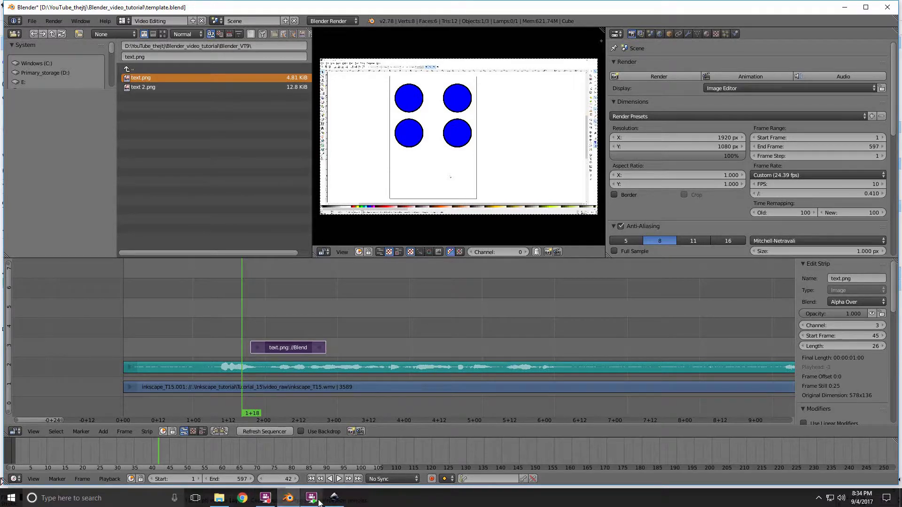
click(333, 502)
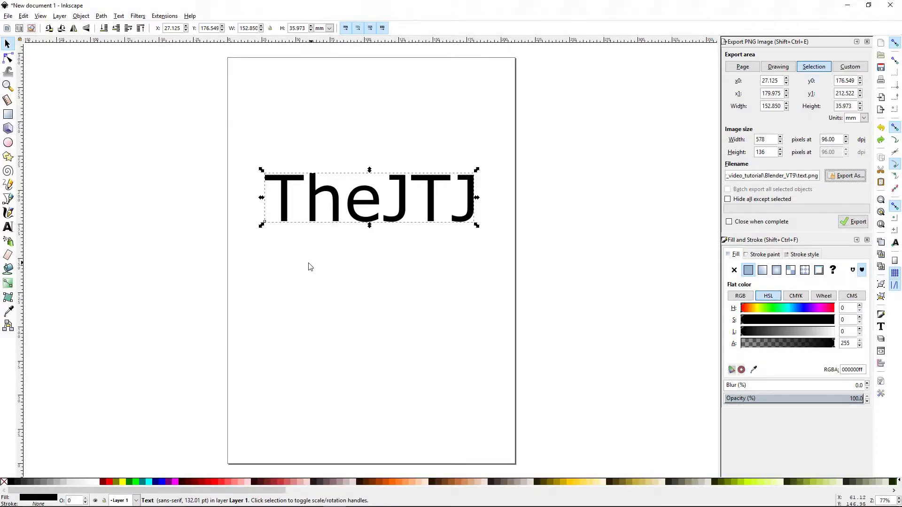
click(8, 17)
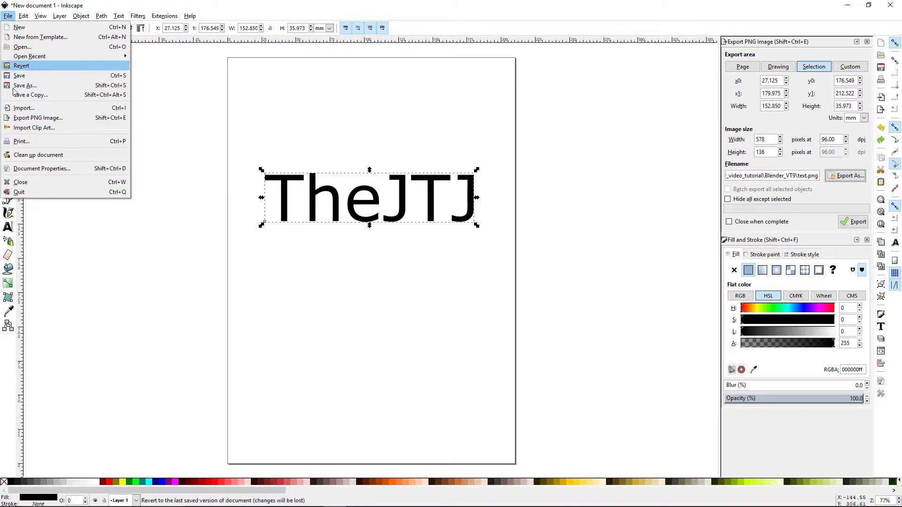
click(49, 172)
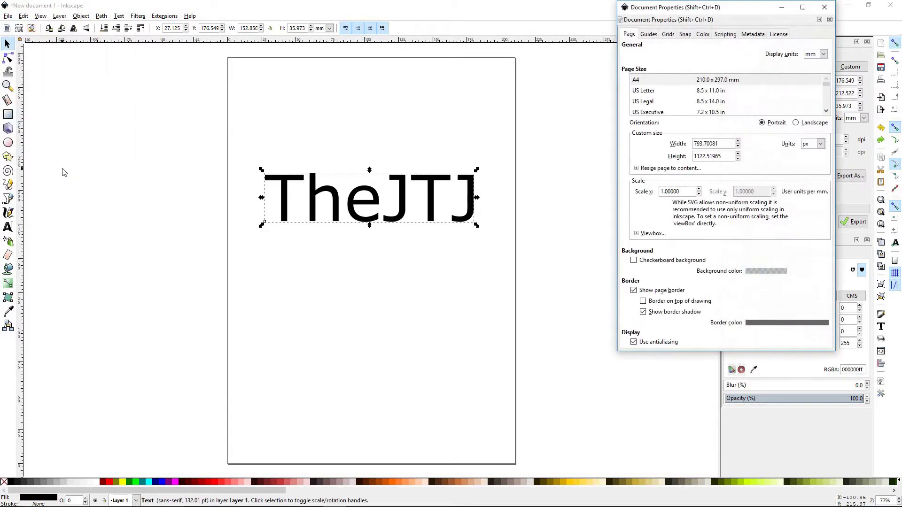
double_click(718, 143)
text(1920)
key(Tab)
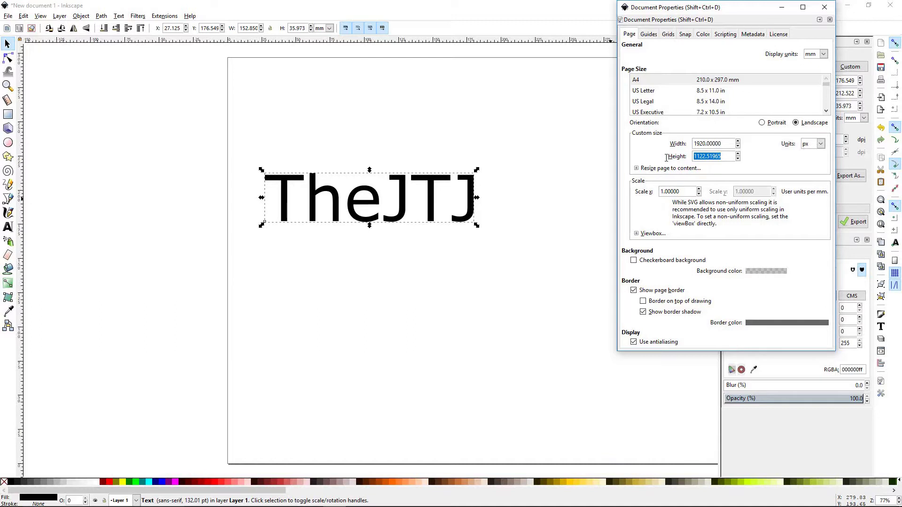
text(1080)
key(Return)
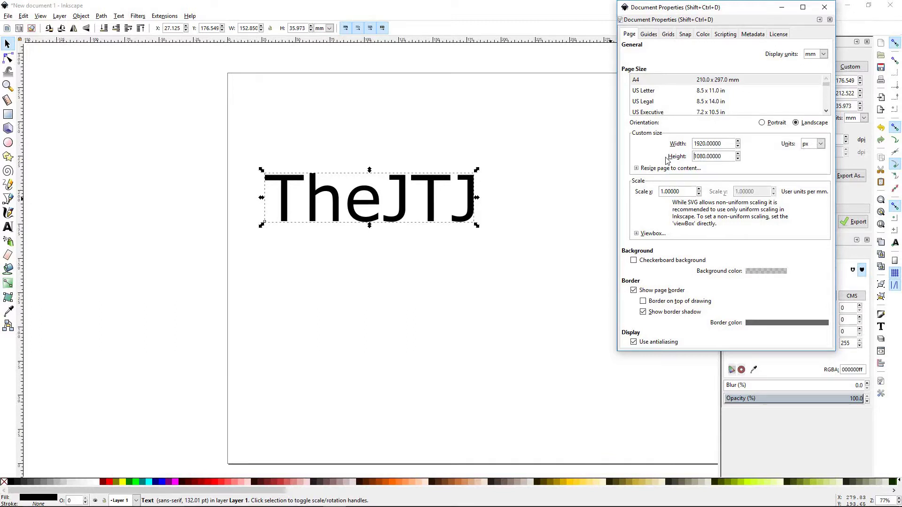
click(825, 7)
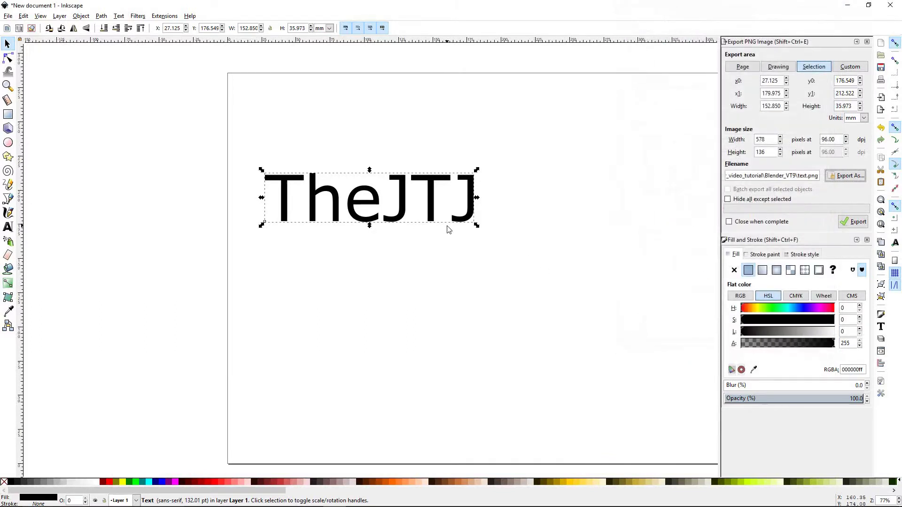
Move the TheJTJ text to the lower middle of the page, at about X 153 mm, Y 61 mm.
drag(437, 218, 557, 303)
middle_drag(622, 257, 396, 235)
drag(353, 258, 385, 333)
middle_drag(434, 297, 482, 286)
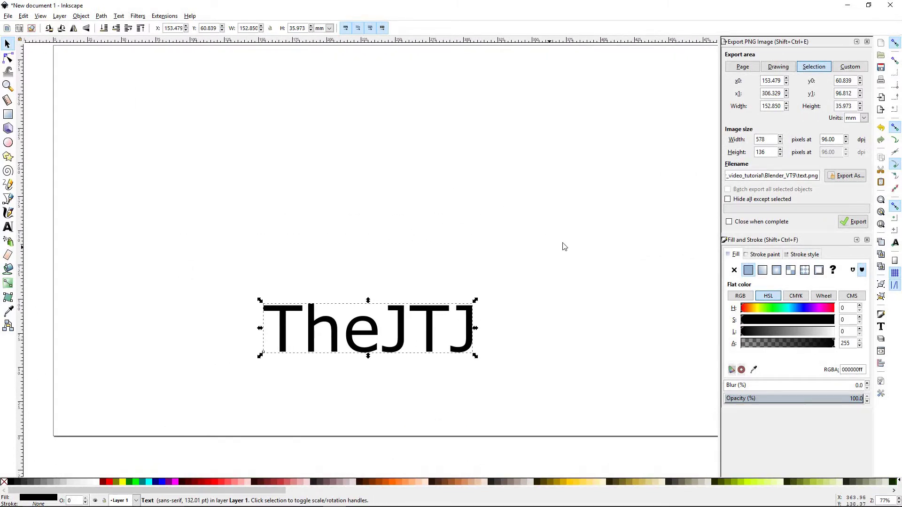
Export the whole page area as a 1920 × 1080 pixel PNG named text2.png in the Blender_VT9 folder.
click(741, 67)
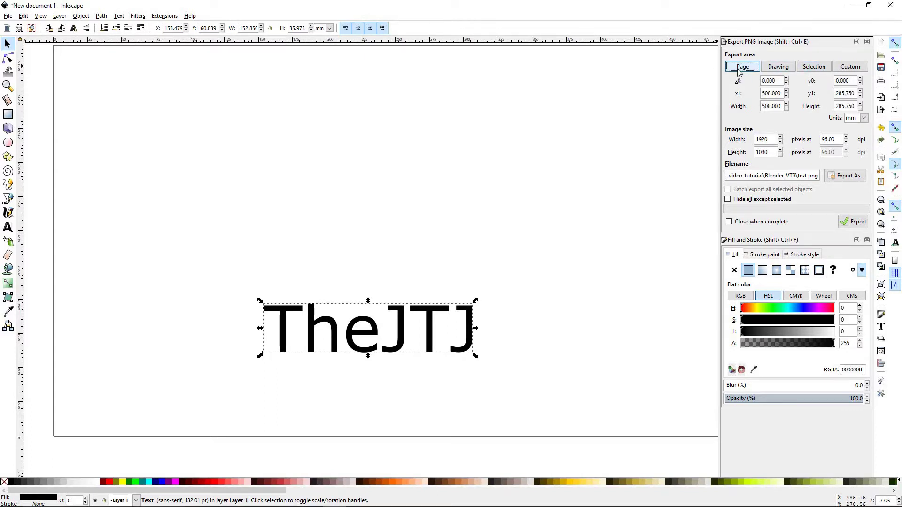
click(844, 177)
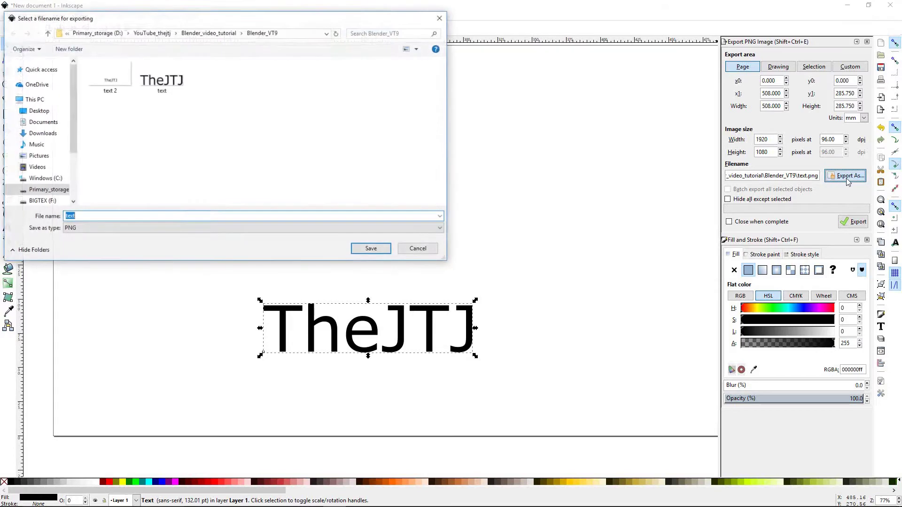
click(87, 217)
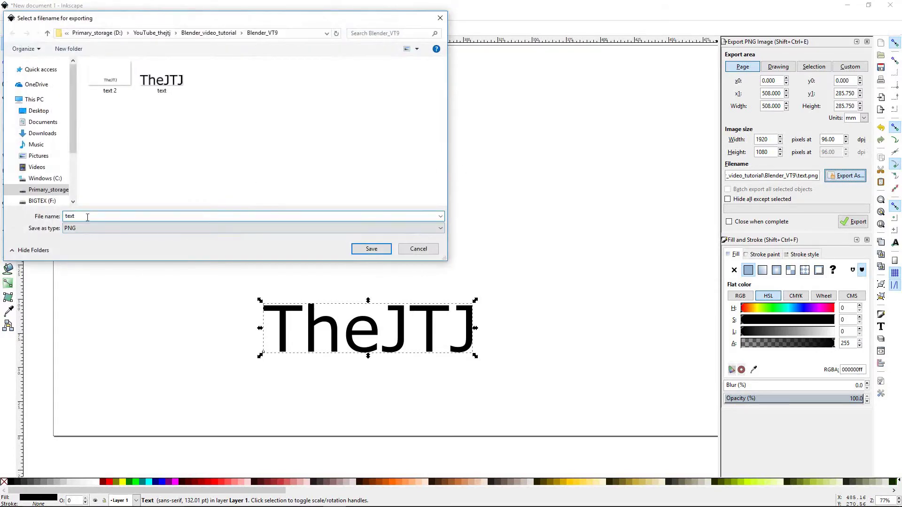
double_click(88, 217)
click(87, 217)
click(373, 249)
click(856, 223)
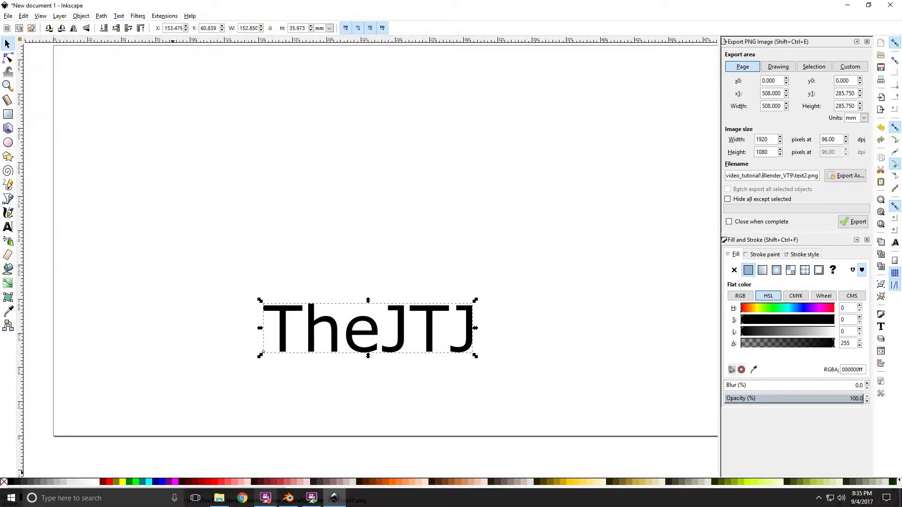
Switch to Blender, add text 2.png on channel 3 starting at frame 14, and set its blend mode to Alpha Over.
click(288, 498)
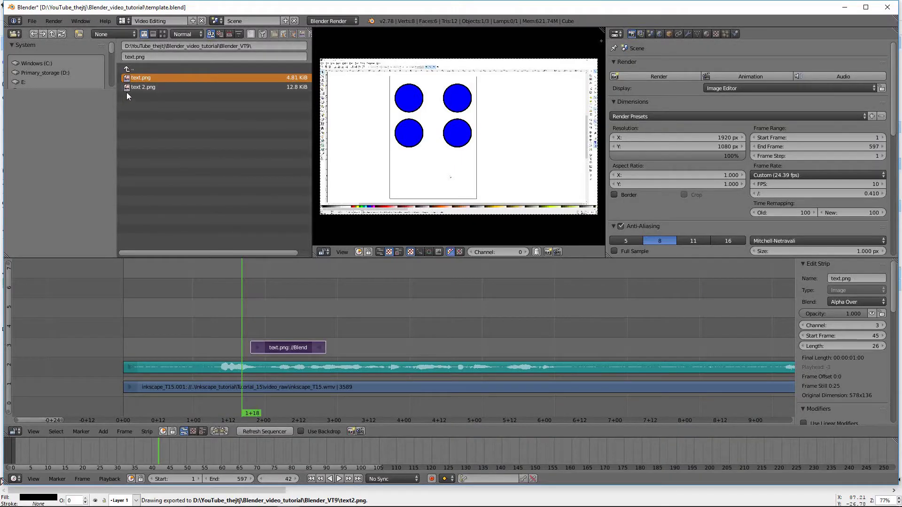
drag(245, 327, 161, 326)
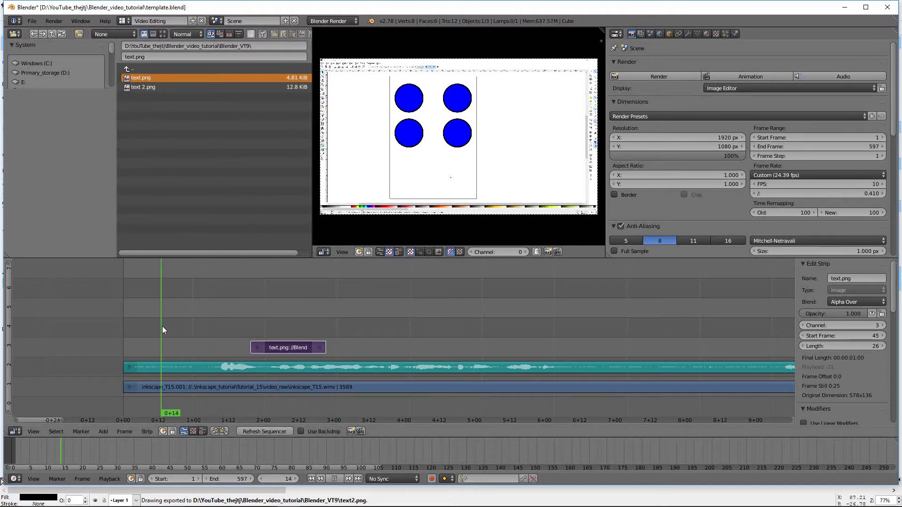
click(128, 87)
drag(128, 91, 181, 326)
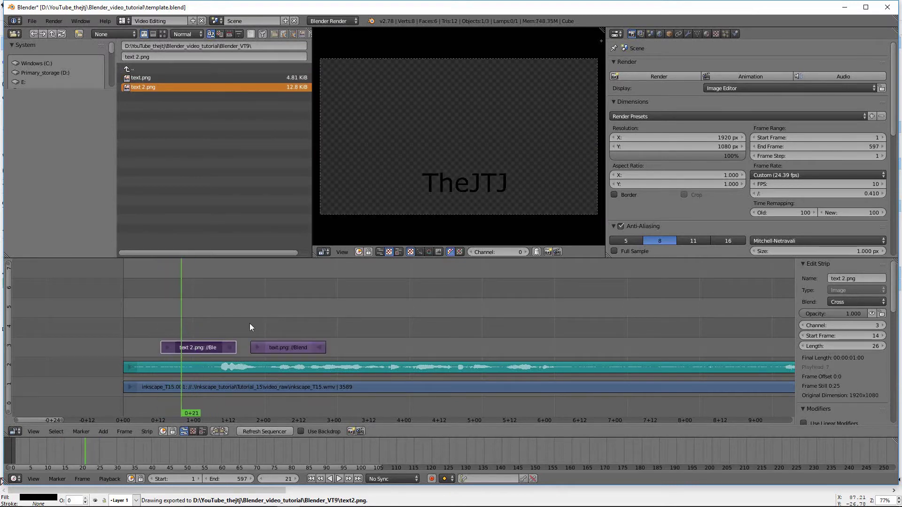
click(875, 302)
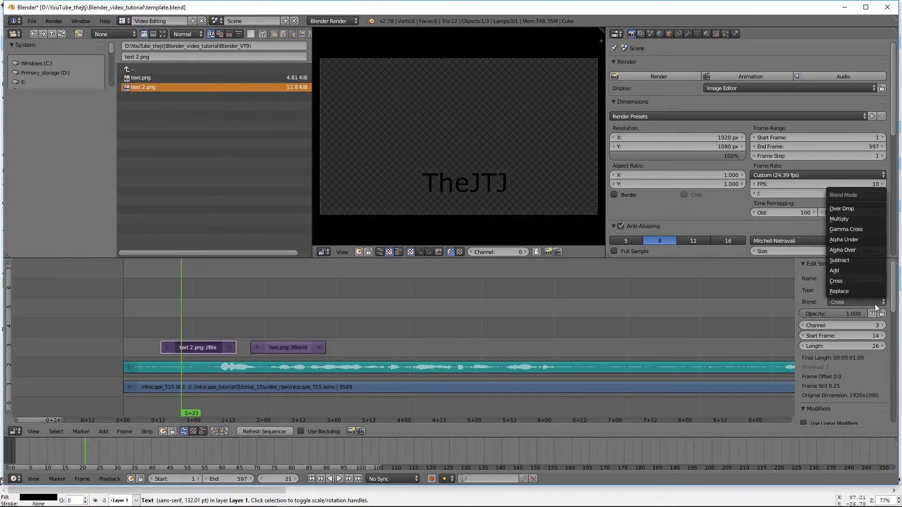
click(853, 250)
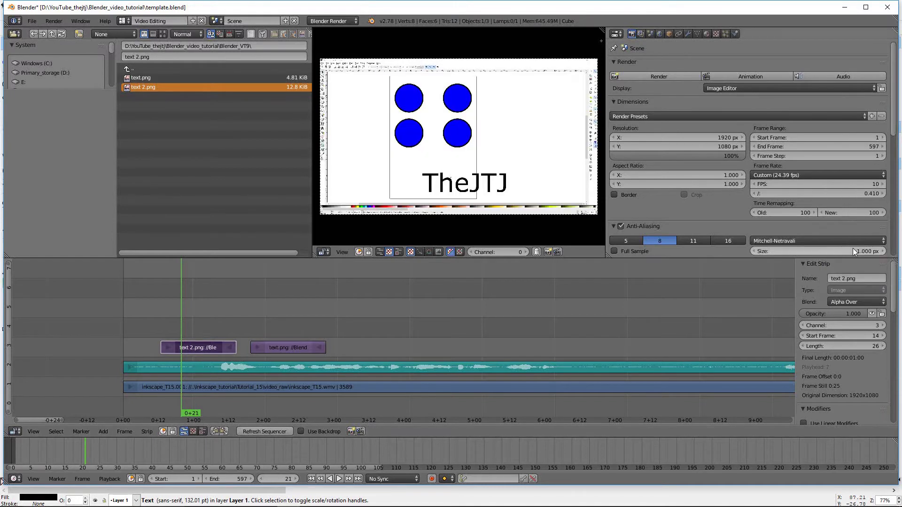